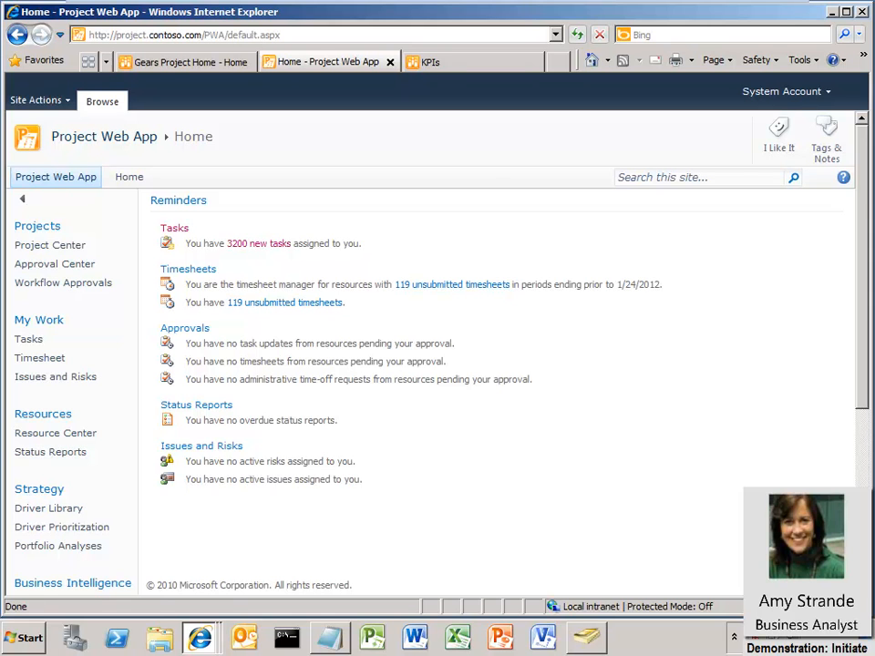
- Switch from the system account to another user by entering that user's name and password
{"action": "left_click", "coordinate": [816, 96]}
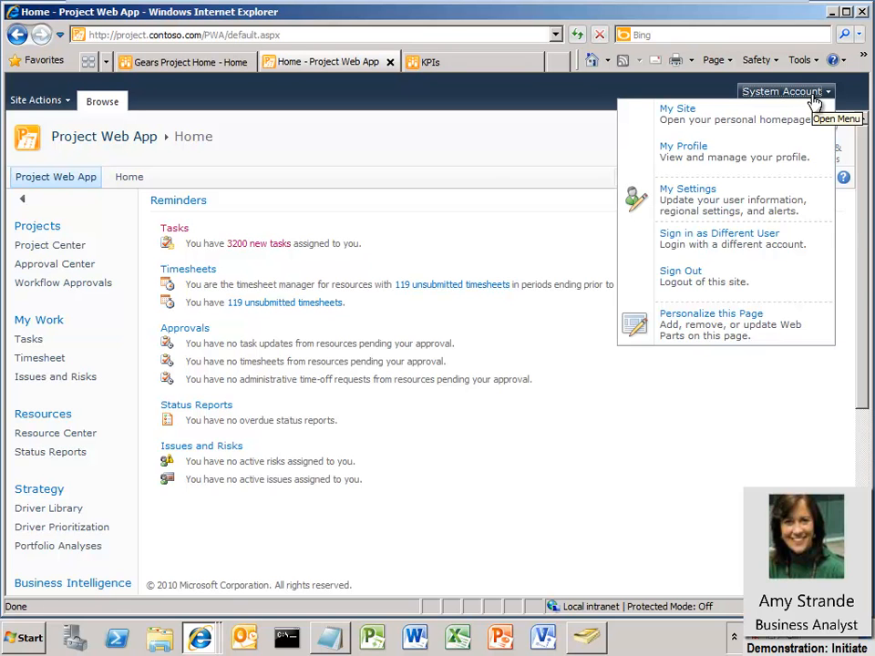
{"action": "left_click", "coordinate": [730, 243]}
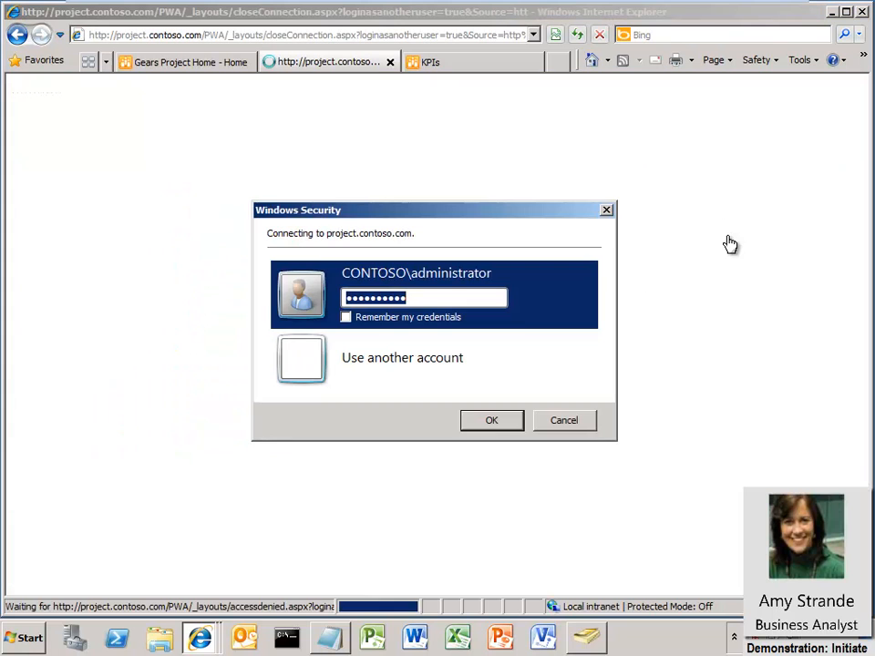
{"action": "left_click", "coordinate": [442, 361]}
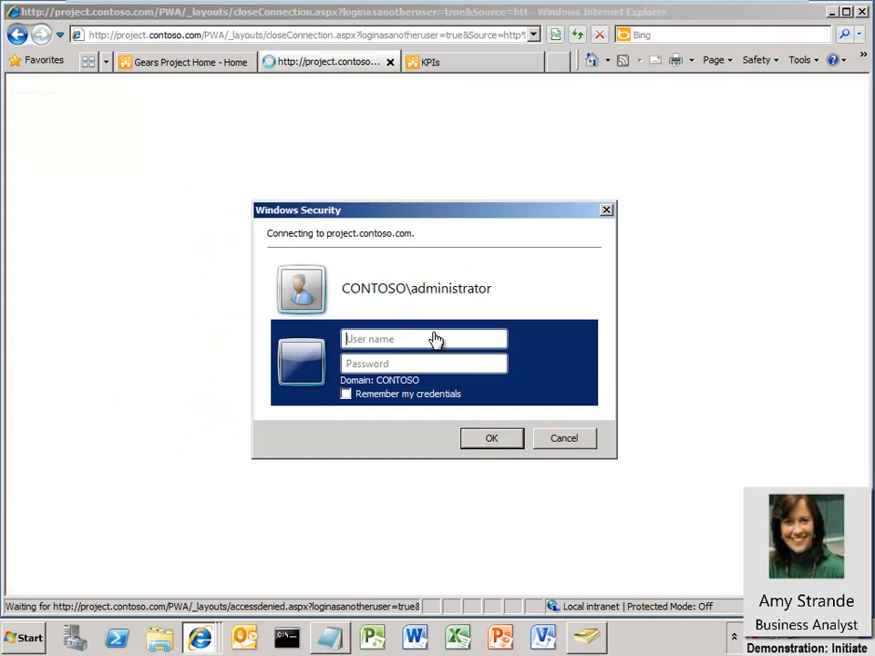
{"action": "type", "text": "AmyS"}
{"action": "key", "text": "Tab"}
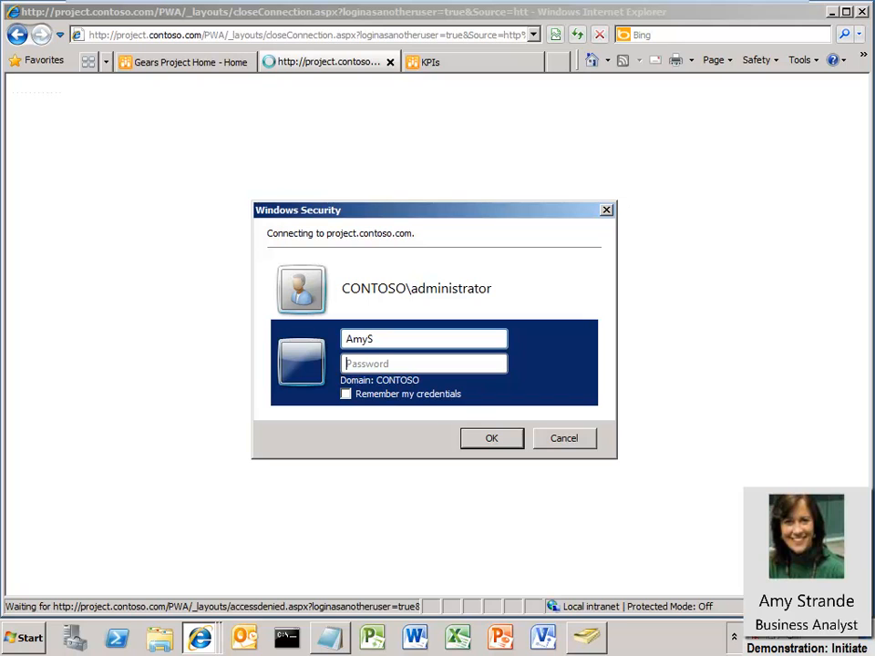
{"action": "type", "text": "passwoord1"}
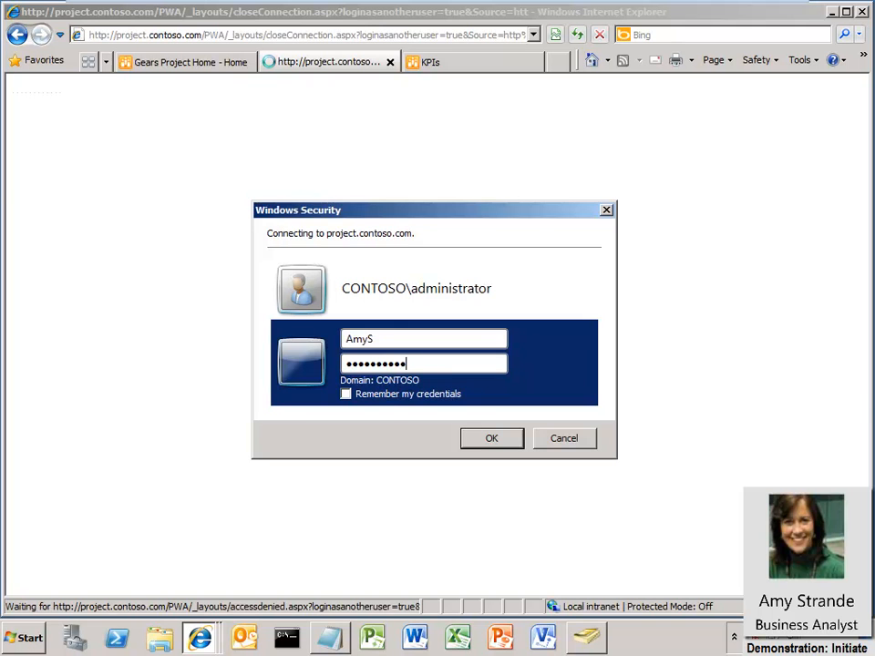
{"action": "key", "text": "Return"}
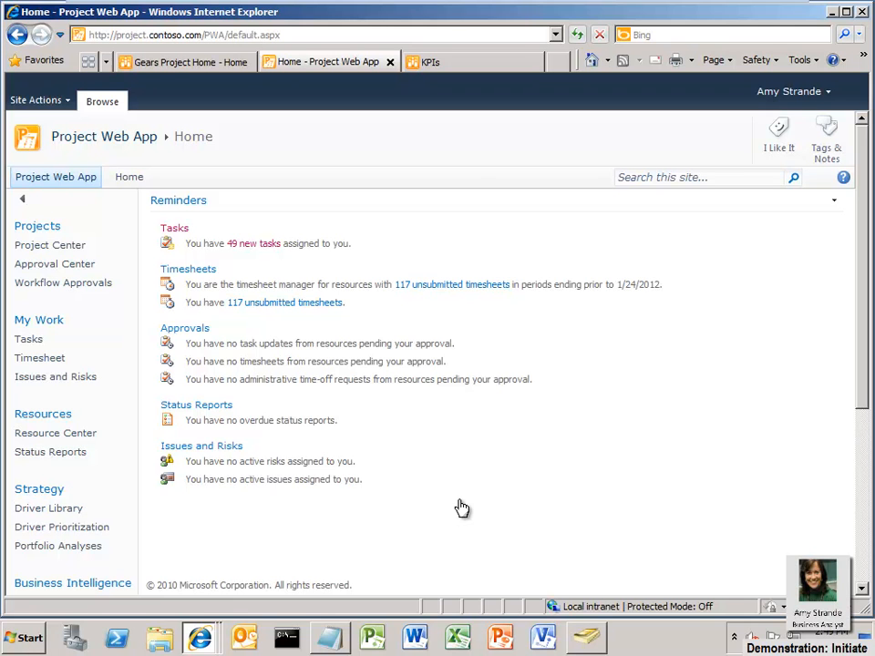
- Show the Project Center grid and scroll down through the projects grouped by phase
{"action": "left_click", "coordinate": [76, 247]}
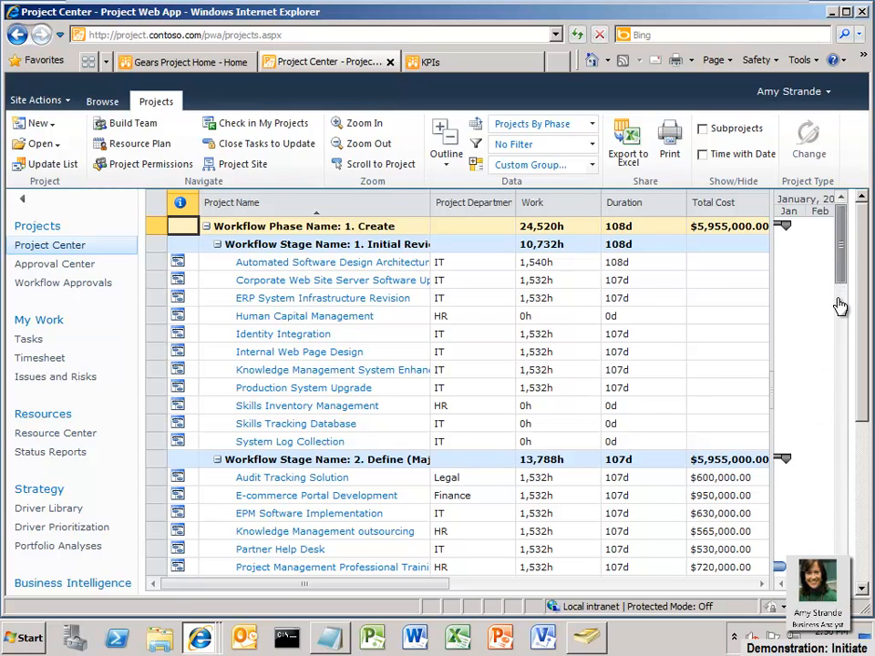
{"action": "scroll", "coordinate": [839, 344], "scroll_direction": "down", "scroll_amount": 5}
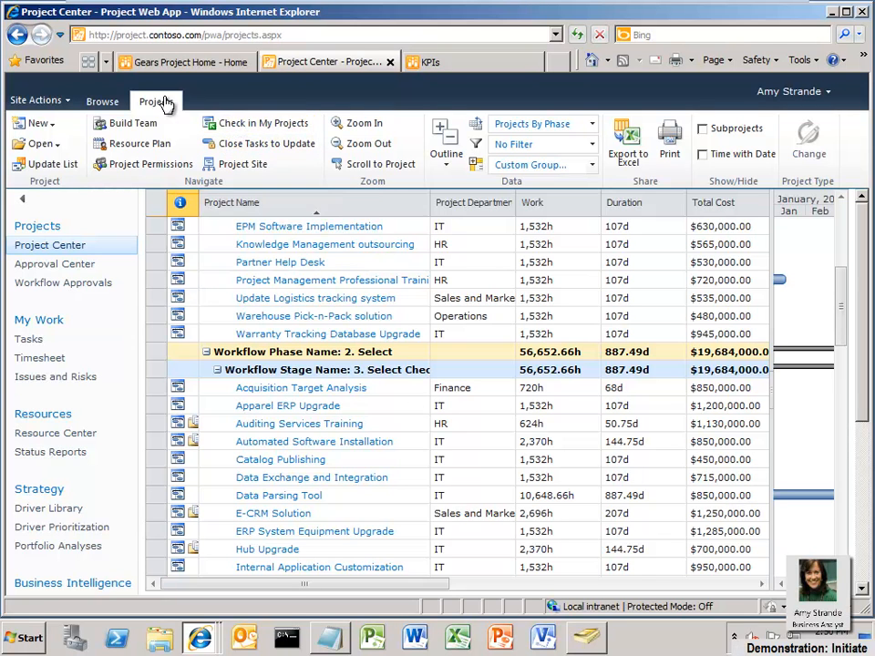
- Create a new project from the Software Development template
{"action": "left_click", "coordinate": [52, 128]}
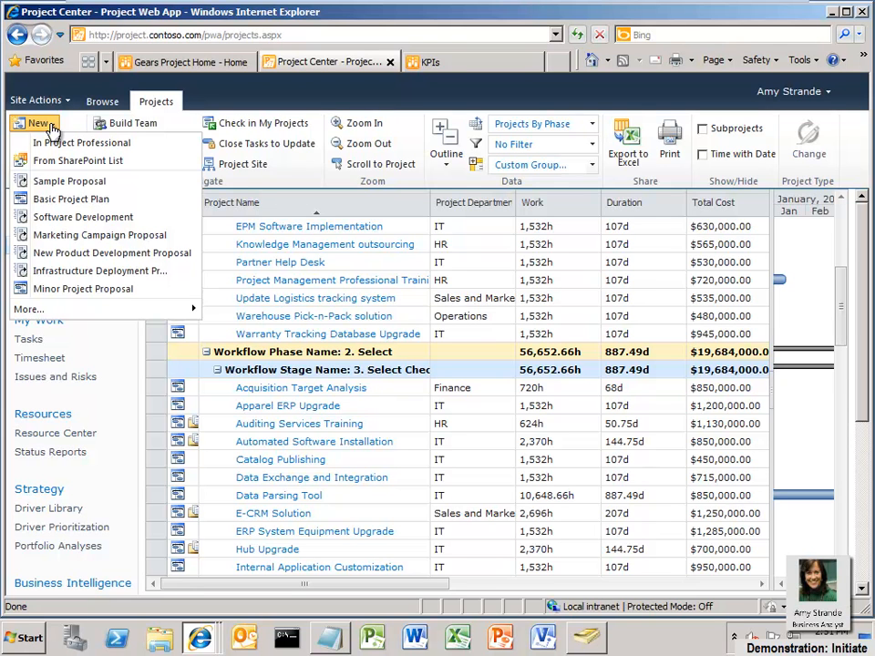
{"action": "left_click", "coordinate": [80, 220]}
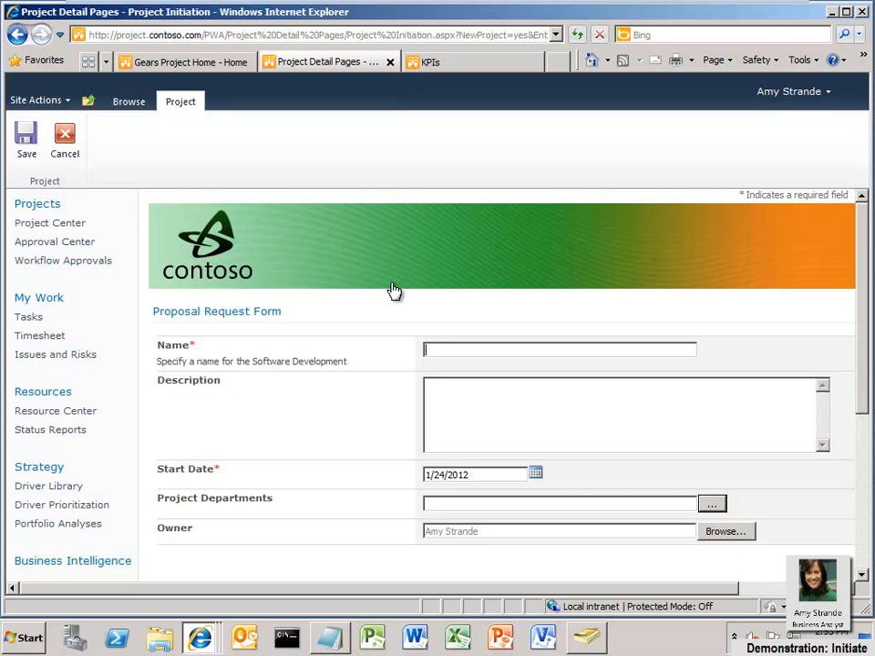
- Name the proposal 'Web Catalog Publishing Tool' and enter its dynamic product Web pages description
{"action": "left_click", "coordinate": [437, 356]}
{"action": "type", "text": "Web Catalog Publishing Tool"}
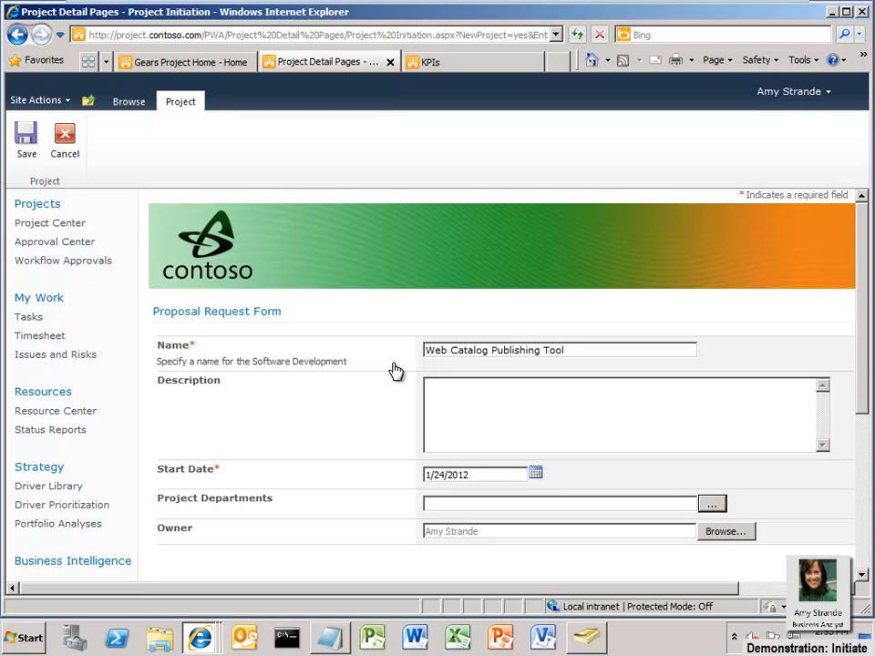
{"action": "key", "text": "Tab"}
{"action": "type", "text": "Enables creation of dynamic "}
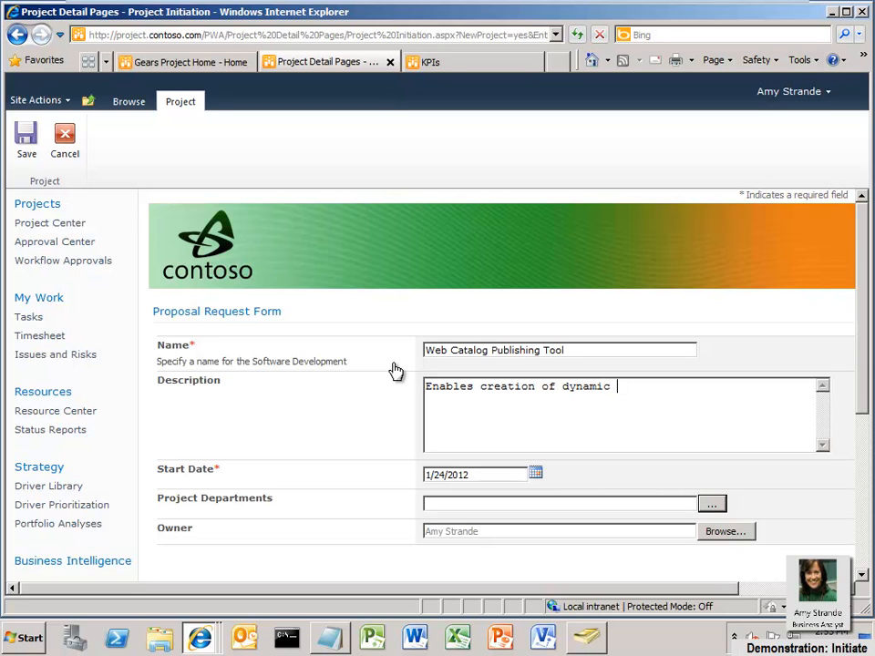
{"action": "type", "text": "Web pages for pr"}
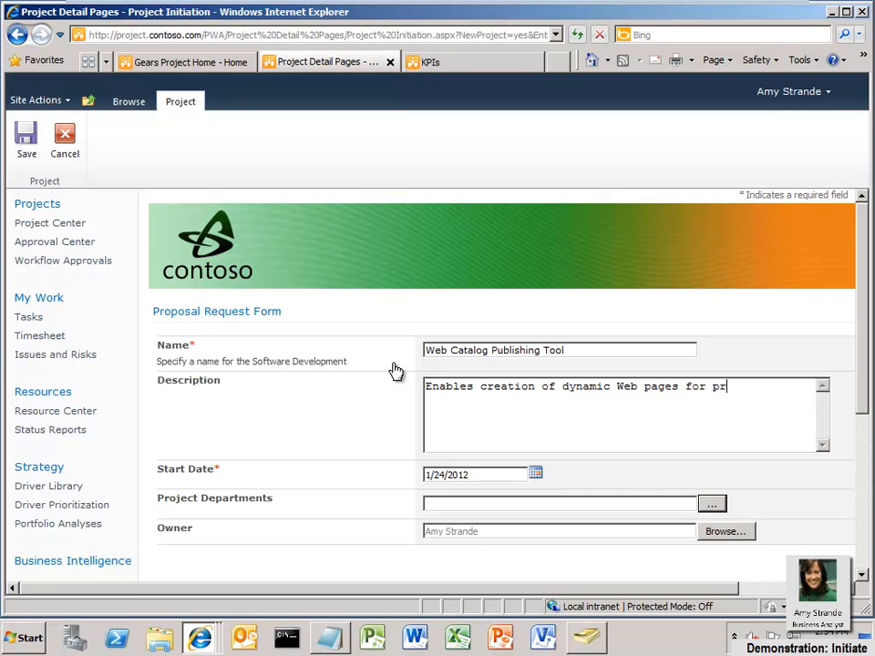
{"action": "type", "text": "oducts, includ"}
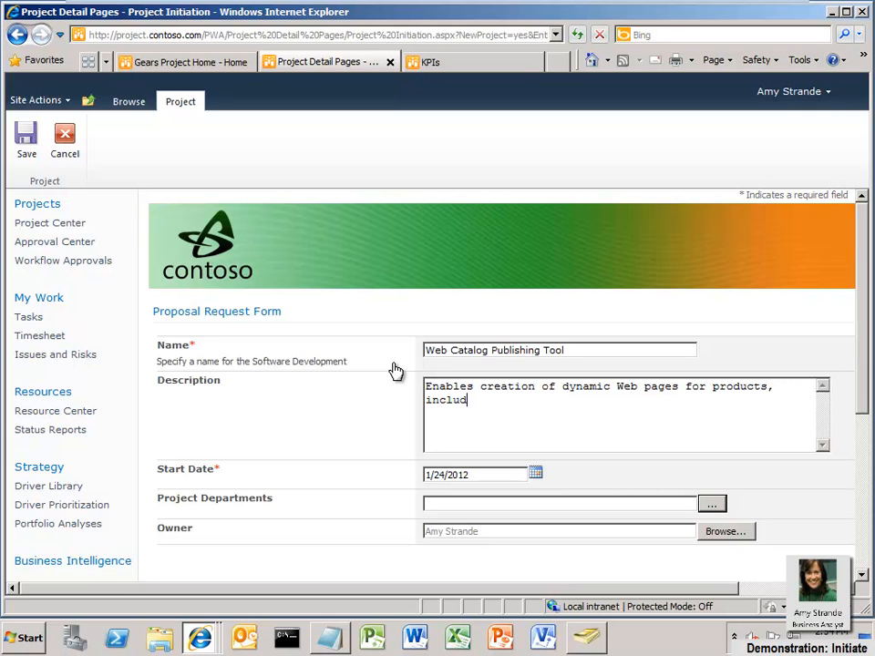
{"action": "type", "text": "ing an integra"}
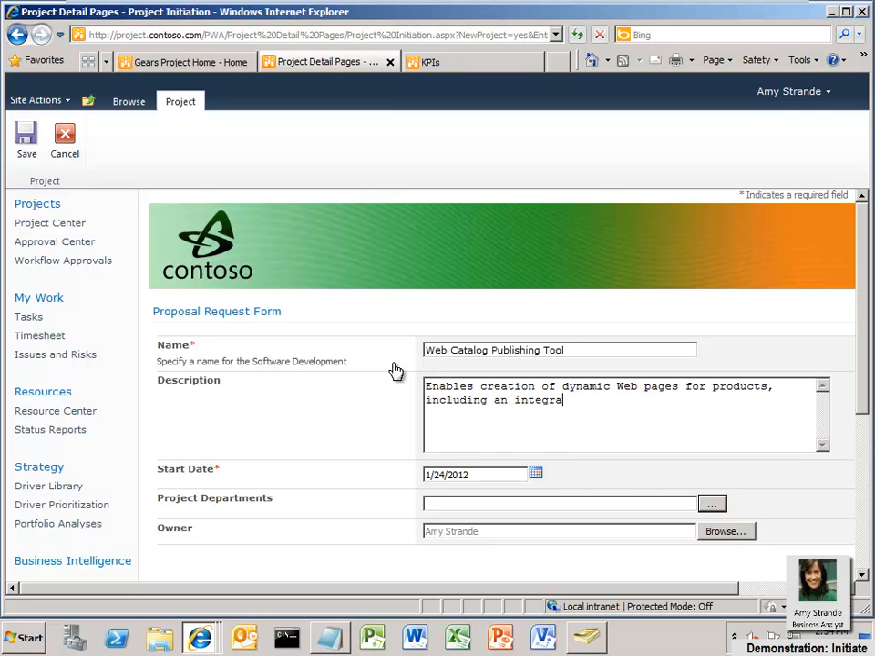
{"action": "type", "text": "tion of invento"}
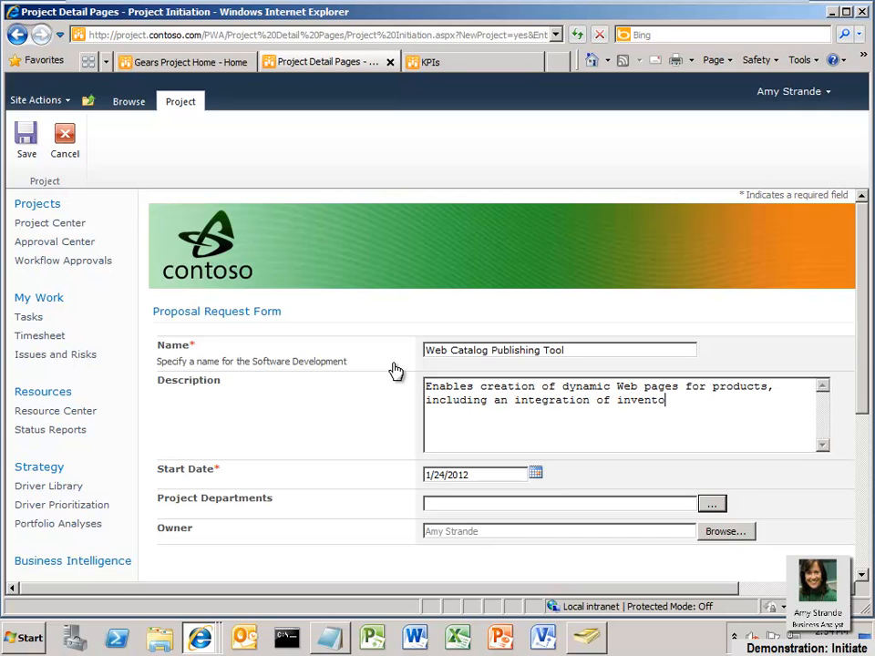
{"action": "type", "text": "ry schedule."}
- Replace the prefilled start date with 7/12/2010
{"action": "left_click", "coordinate": [536, 474]}
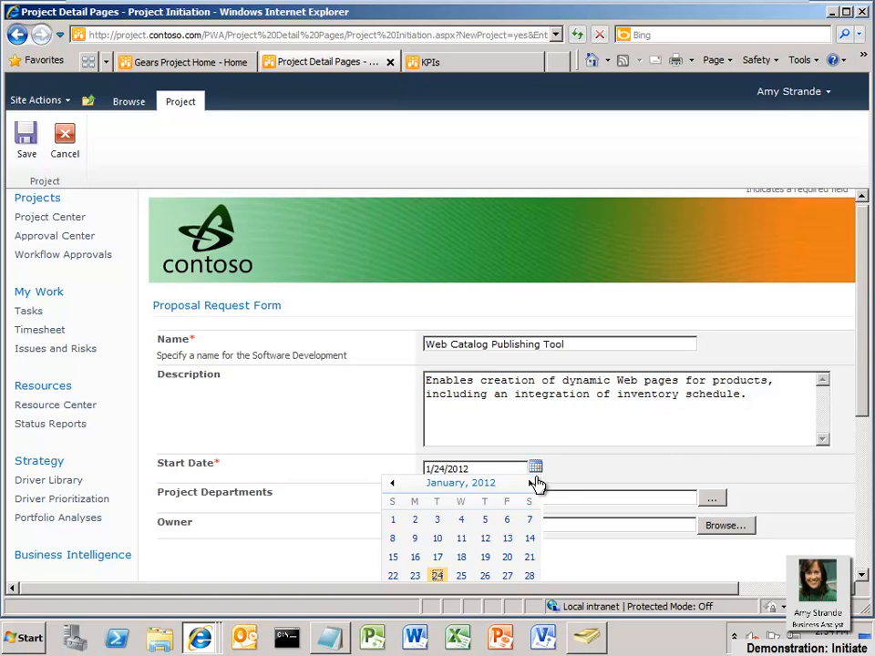
{"action": "left_click", "coordinate": [511, 475]}
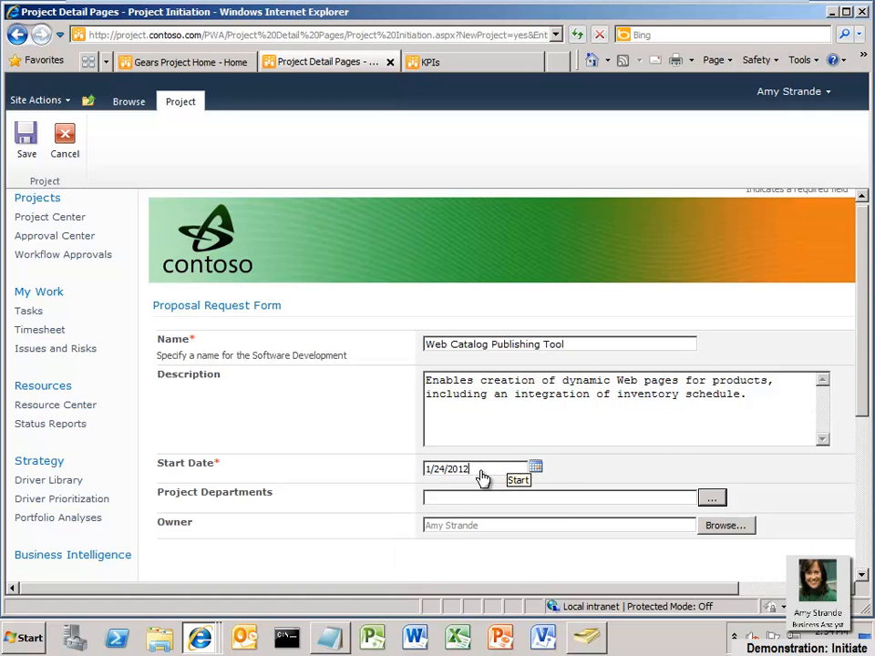
{"action": "key", "text": "BackSpace"}
{"action": "key", "text": "BackSpace"}
{"action": "key", "text": "BackSpace"}
{"action": "key", "text": "BackSpace"}
{"action": "key", "text": "BackSpace"}
{"action": "key", "text": "BackSpace"}
{"action": "key", "text": "BackSpace"}
{"action": "key", "text": "BackSpace"}
{"action": "key", "text": "BackSpace"}
{"action": "type", "text": "7/12/2010"}
- Set Project Departments to IT
{"action": "left_click", "coordinate": [710, 499]}
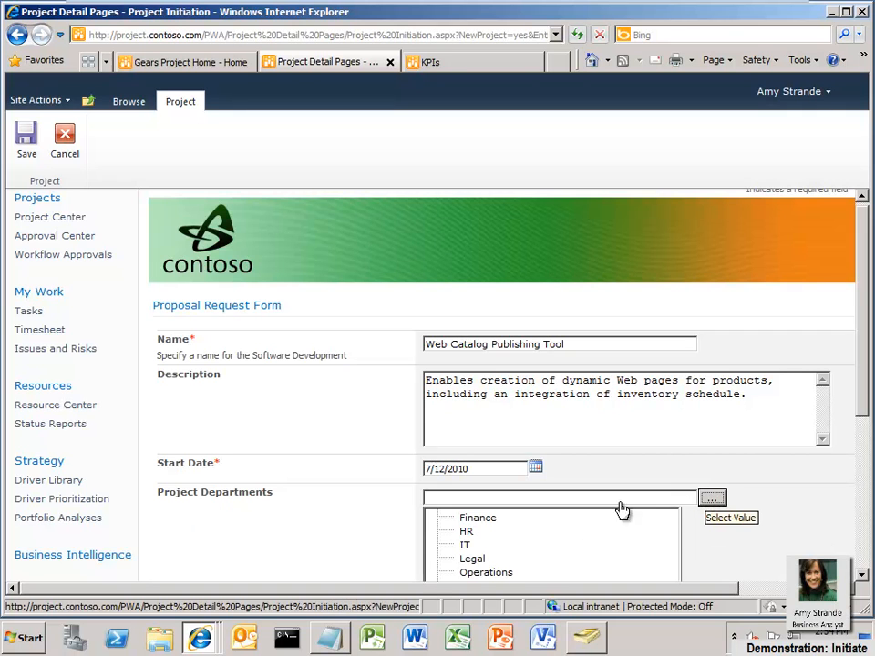
{"action": "left_click", "coordinate": [466, 546]}
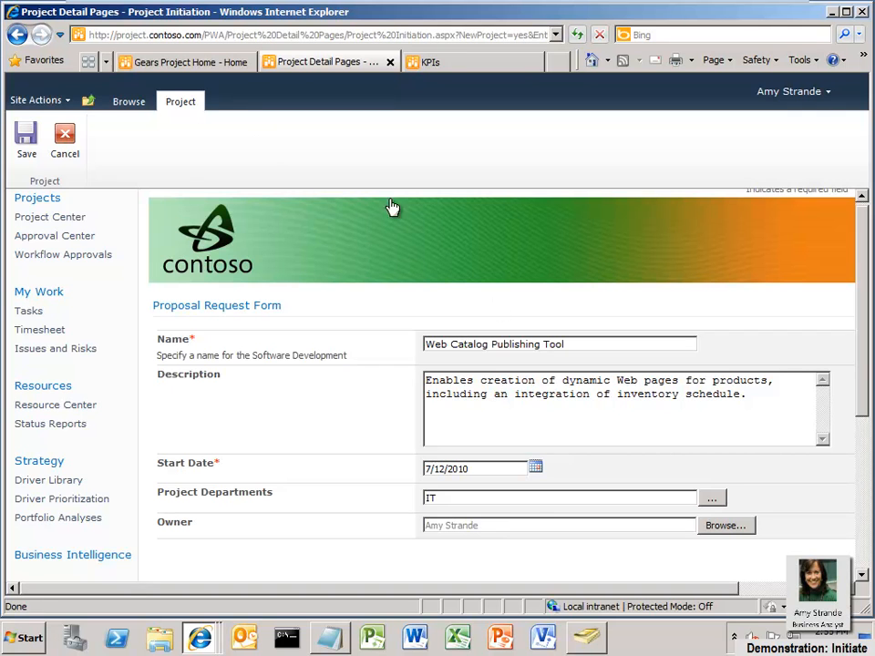
- Save the Web Catalog Publishing Tool proposal to reach the Initial Review stage
{"action": "left_click", "coordinate": [26, 153]}
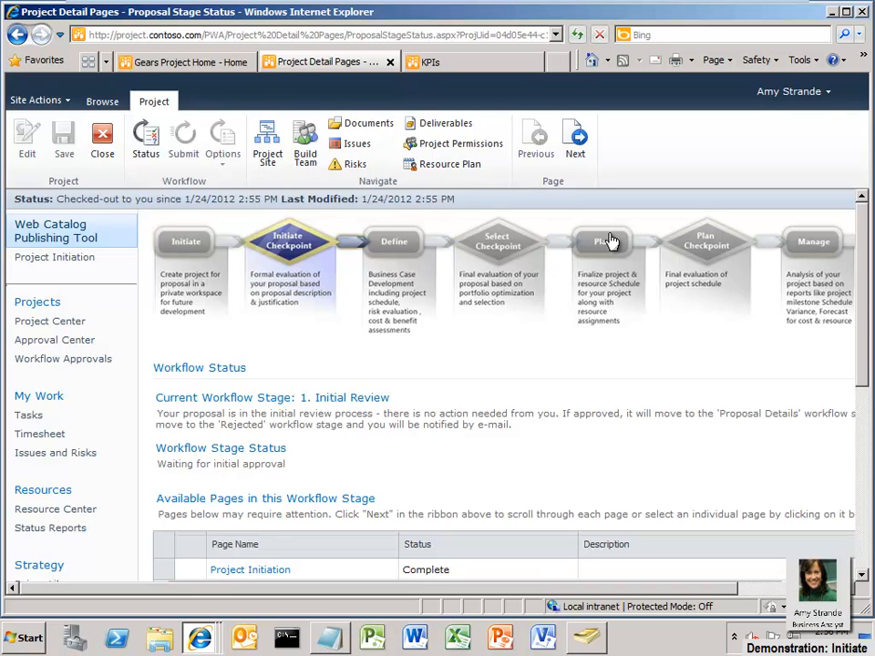
{"action": "left_click_drag", "start_coordinate": [866, 313], "coordinate": [868, 369]}
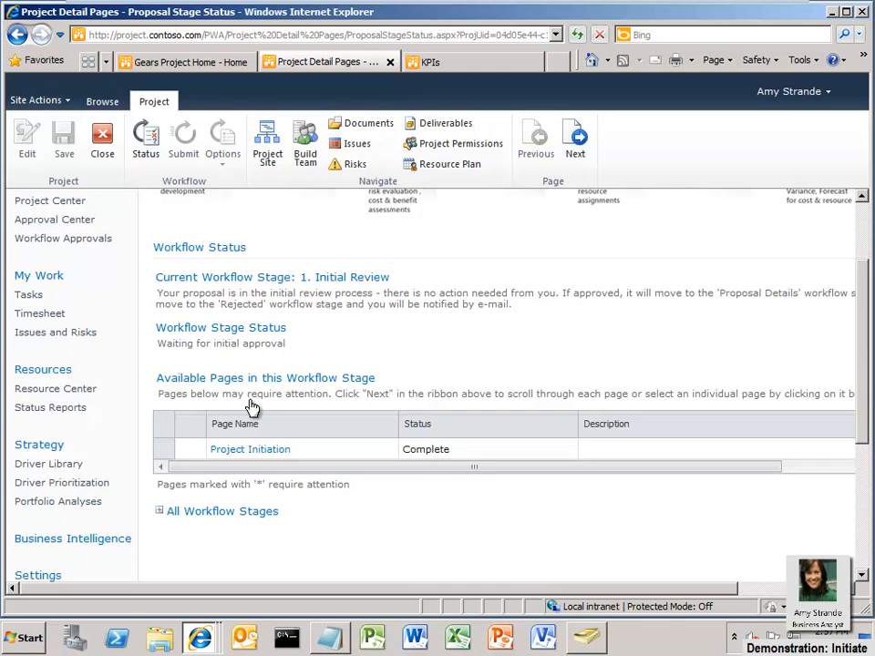
{"action": "left_click_drag", "start_coordinate": [867, 381], "coordinate": [869, 441]}
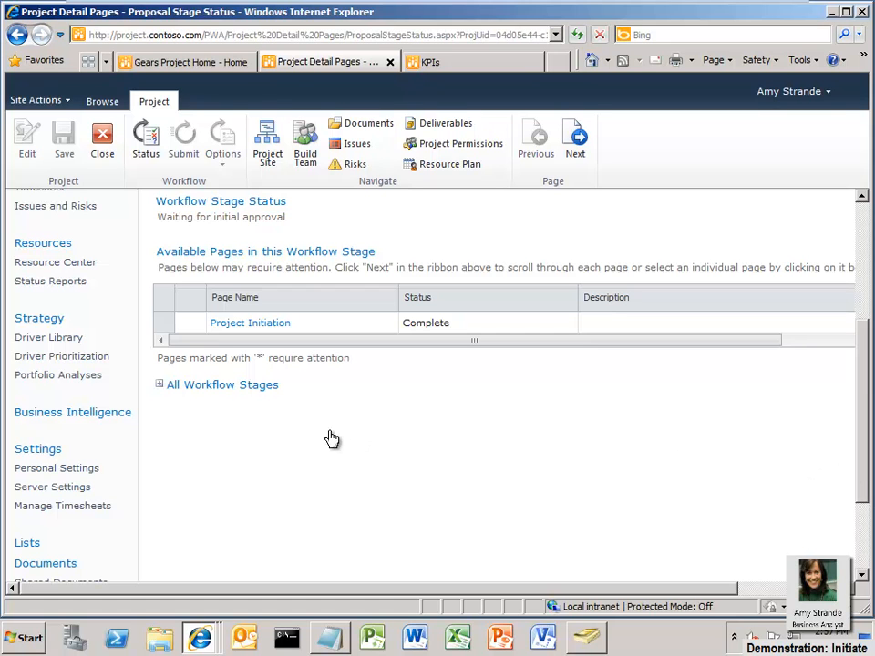
- Expand all workflow stages, then close the project and check it in
{"action": "left_click", "coordinate": [159, 385]}
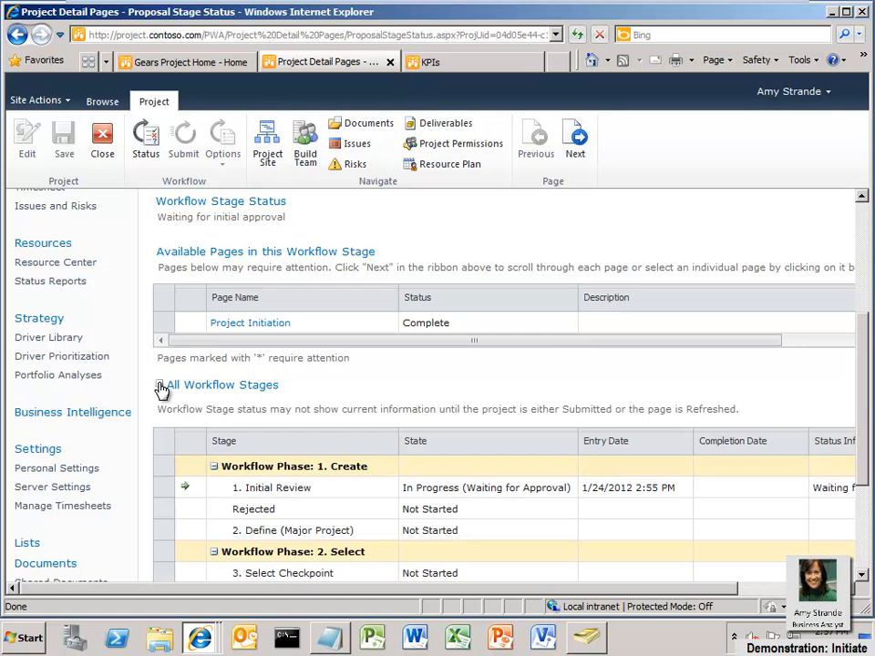
{"action": "left_click_drag", "start_coordinate": [864, 402], "coordinate": [866, 485]}
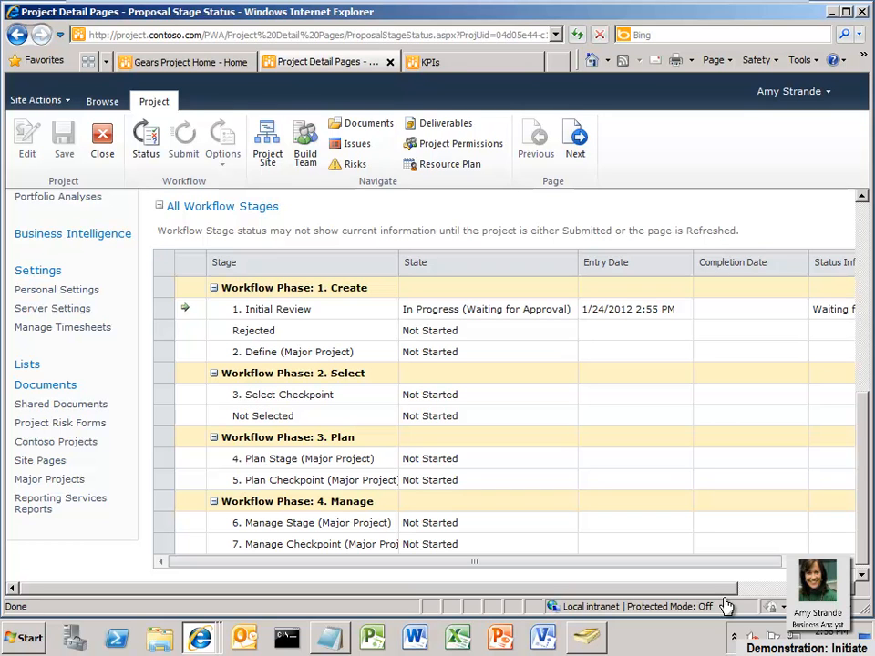
{"action": "left_click", "coordinate": [103, 141]}
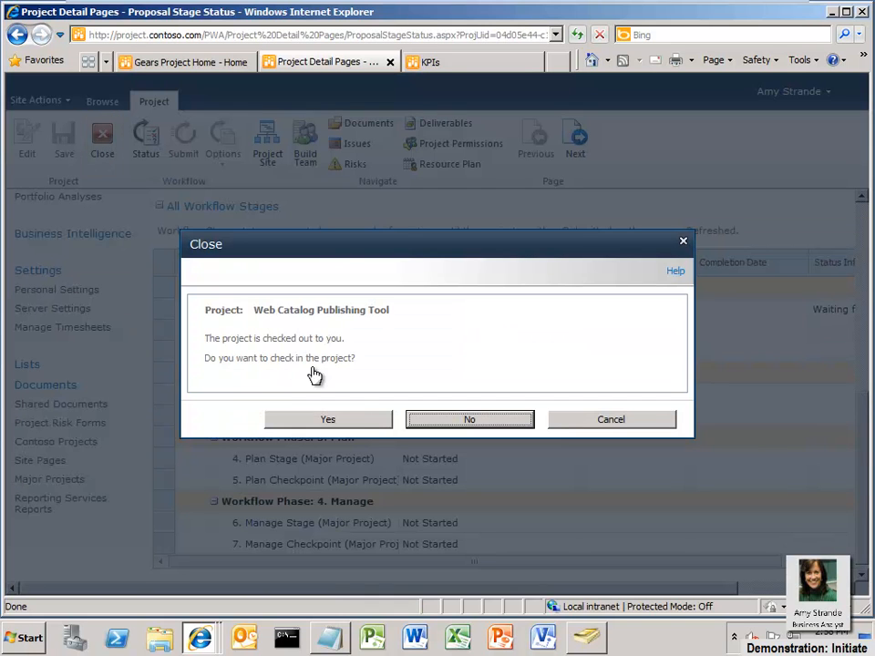
{"action": "left_click", "coordinate": [354, 423]}
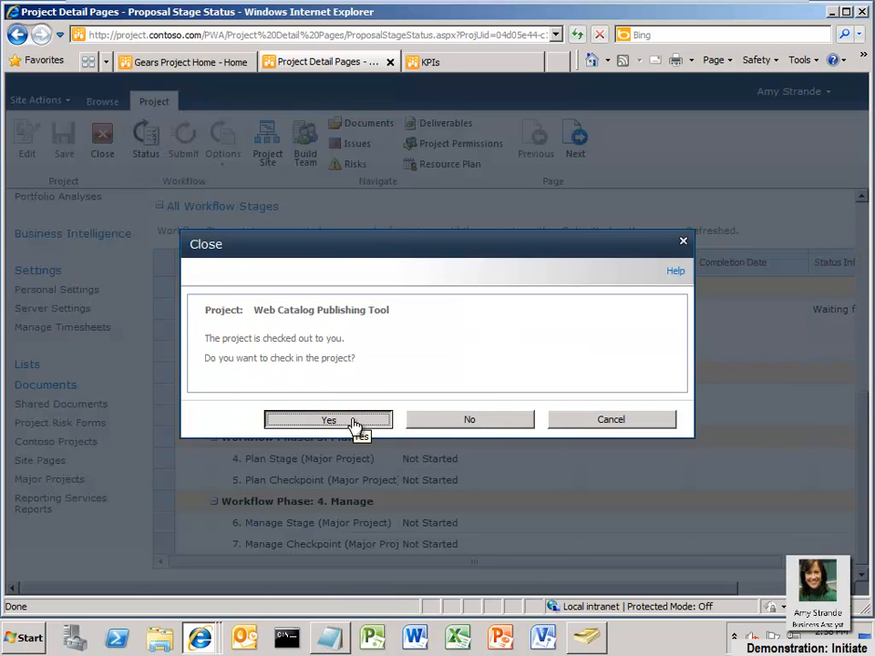